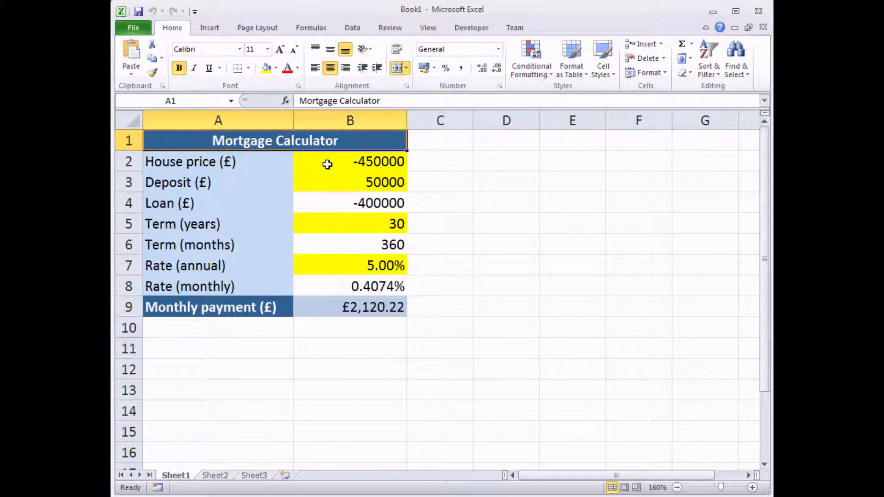
Step: Check the names given to the house price, deposit, term and annual rate cells
click(326, 164)
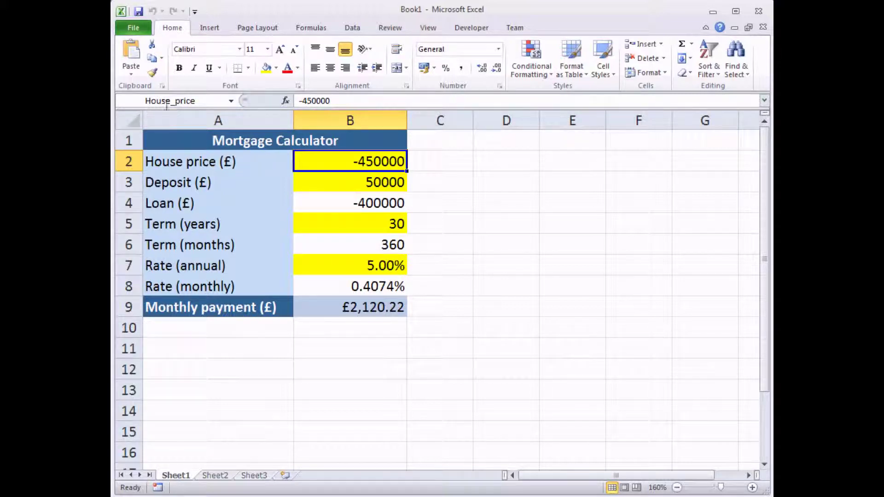
click(341, 182)
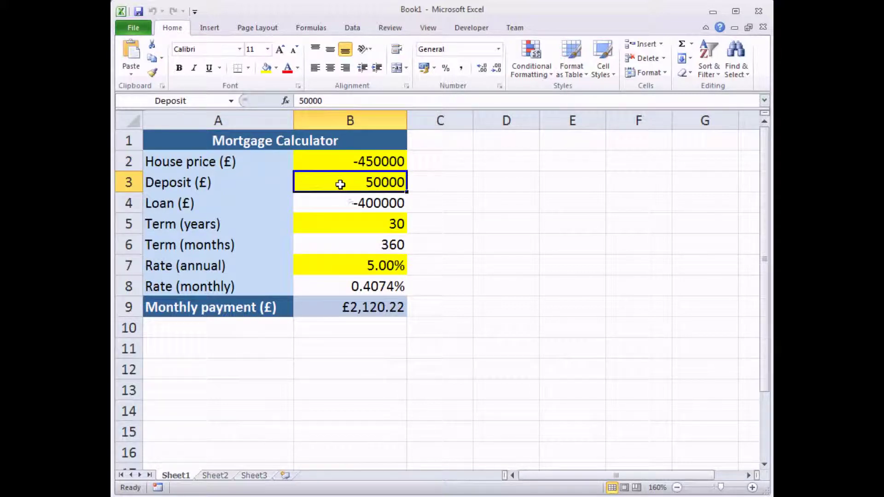
click(316, 224)
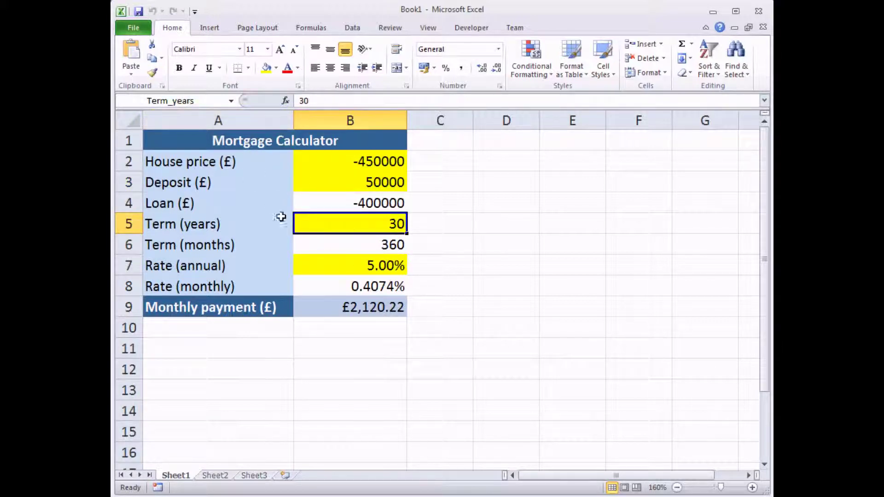
click(326, 266)
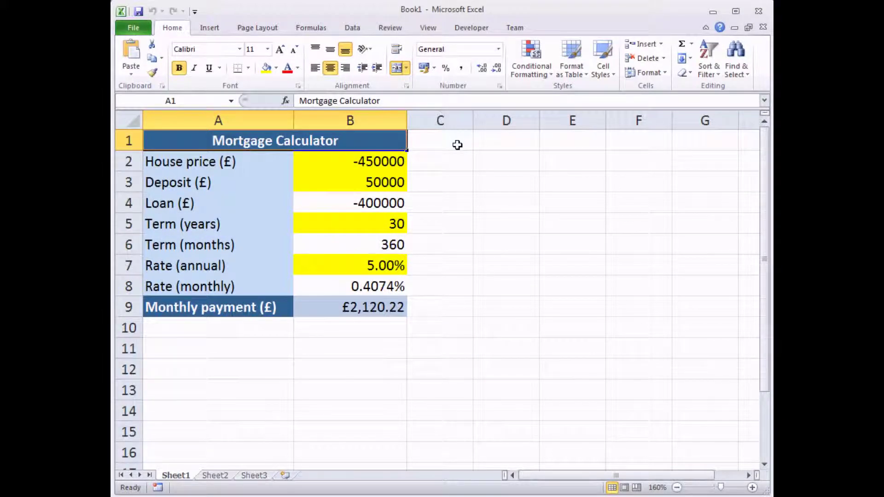
Step: Start a new scenario from Data > What-If Analysis > Scenario Manager
click(359, 28)
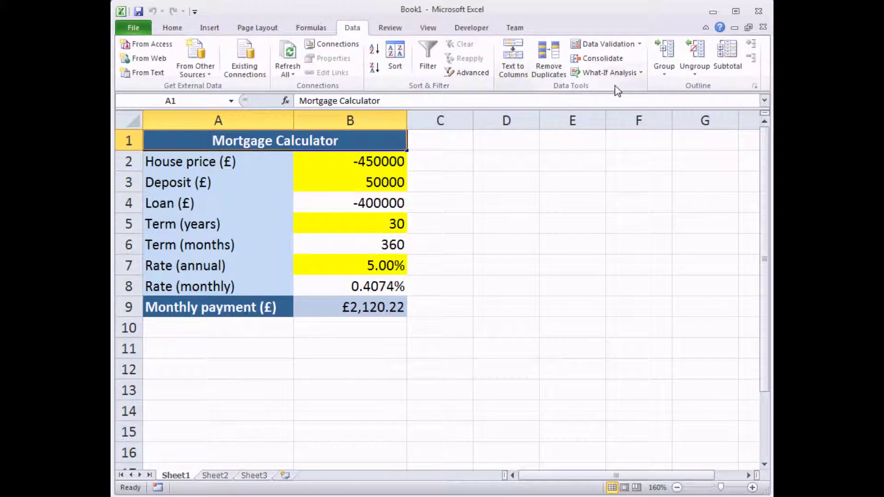
click(640, 73)
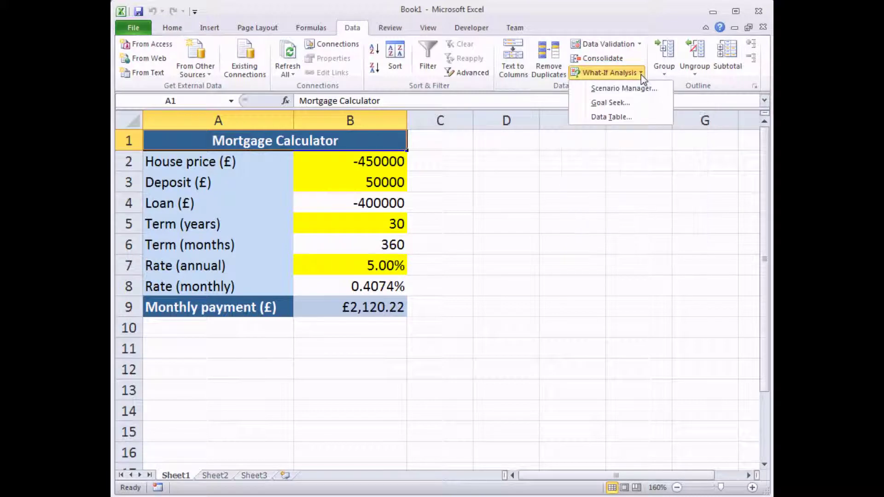
click(665, 89)
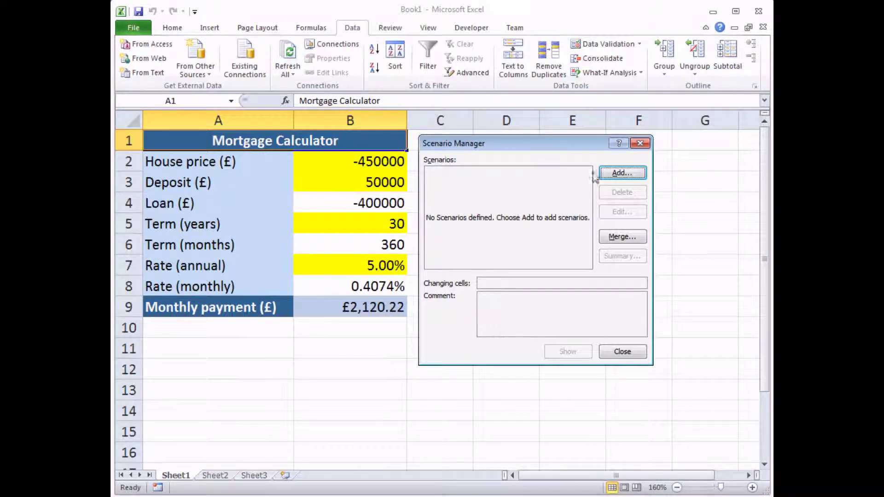
click(613, 177)
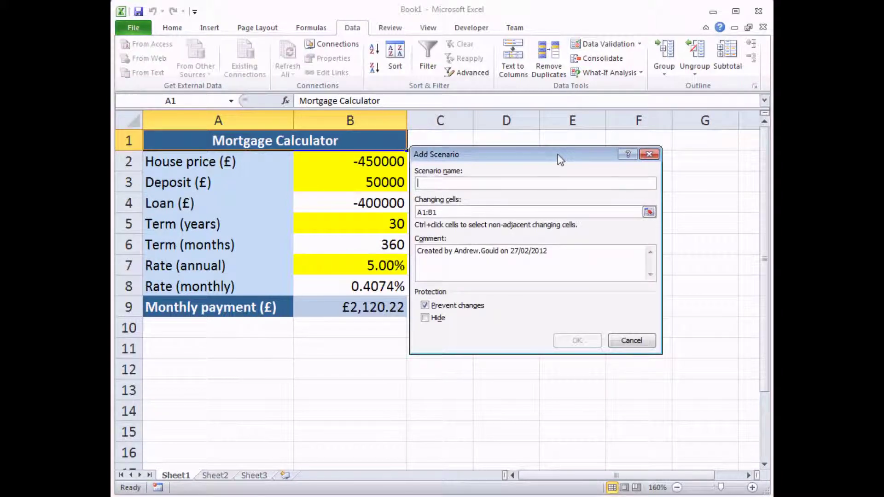
Step: Name the scenario 'Original' and clear the default A1:B1 changing cells
text(Original)
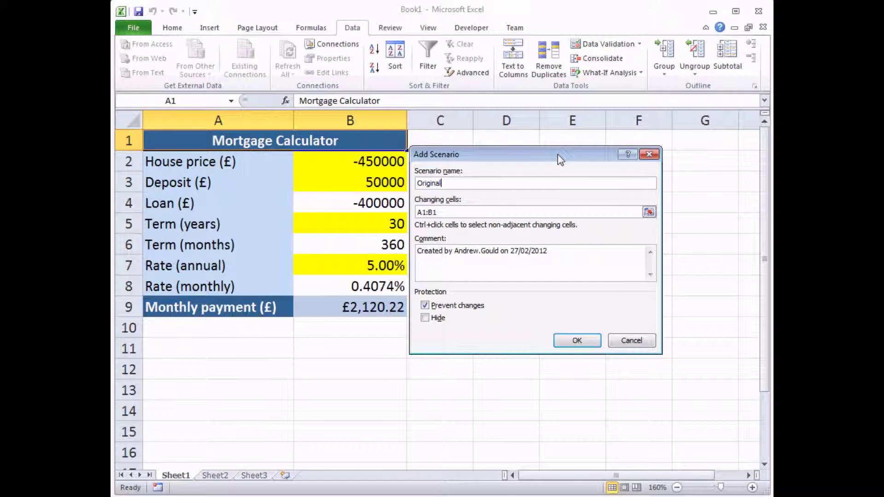
click(438, 213)
double_click(438, 213)
key(BackSpace)
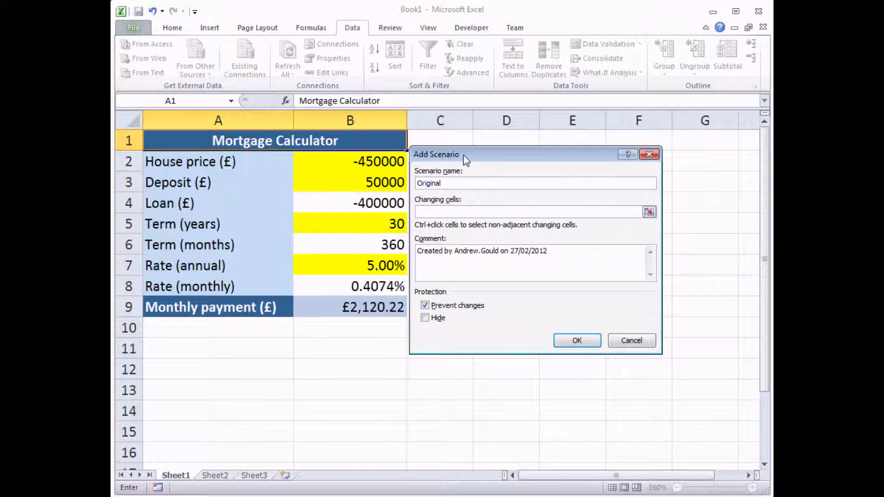
drag(463, 154, 470, 155)
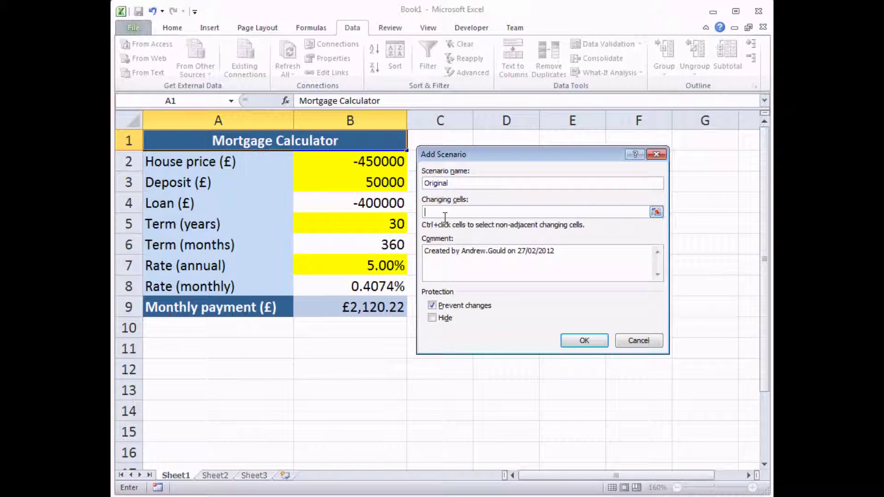
Step: Set B2, B3, B5 and B7 as the changing cells and confirm the scenario
click(335, 162)
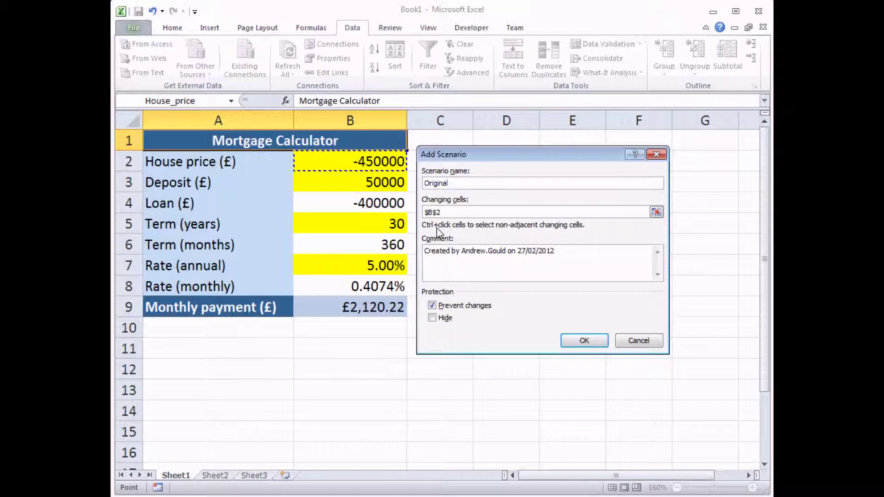
ctrl+click(361, 183)
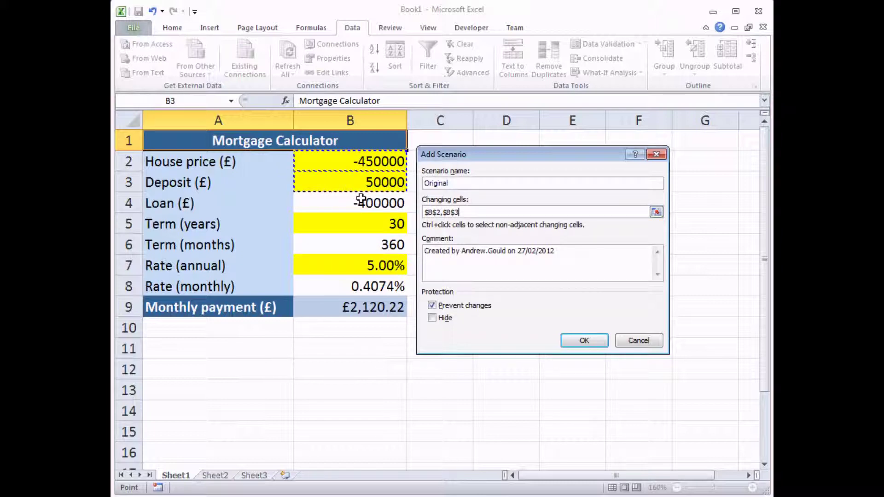
ctrl+click(357, 226)
ctrl+click(356, 266)
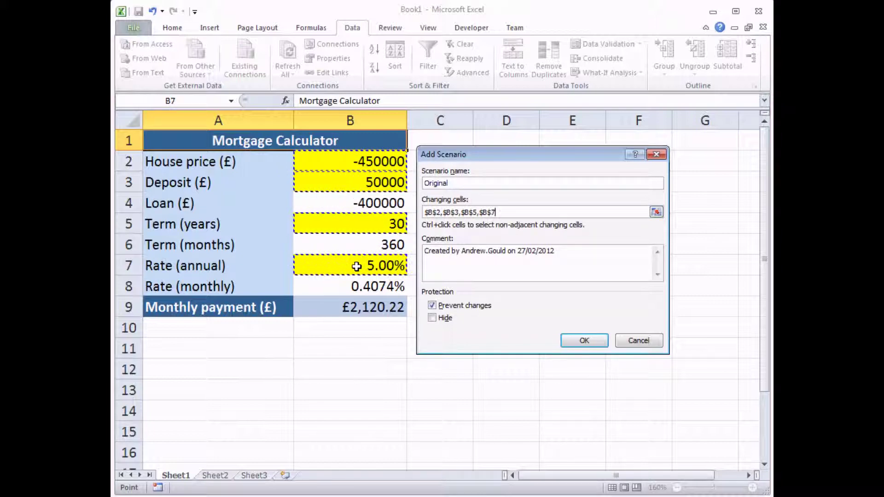
click(583, 342)
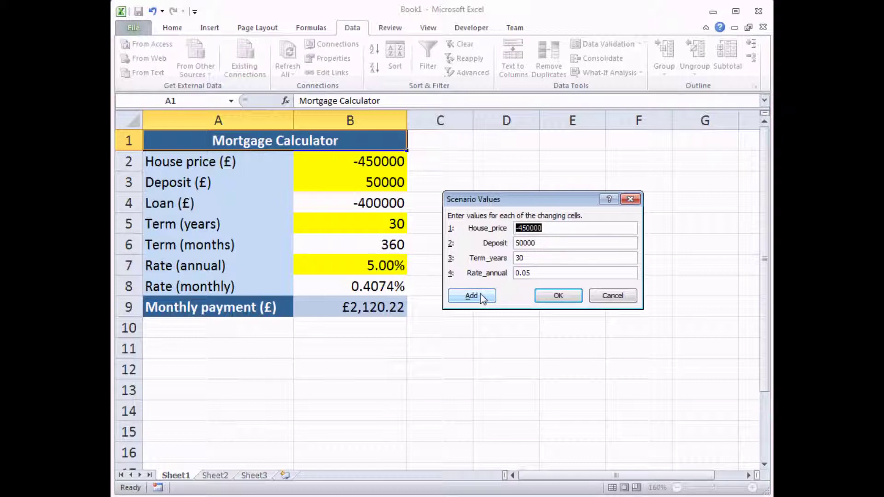
click(480, 297)
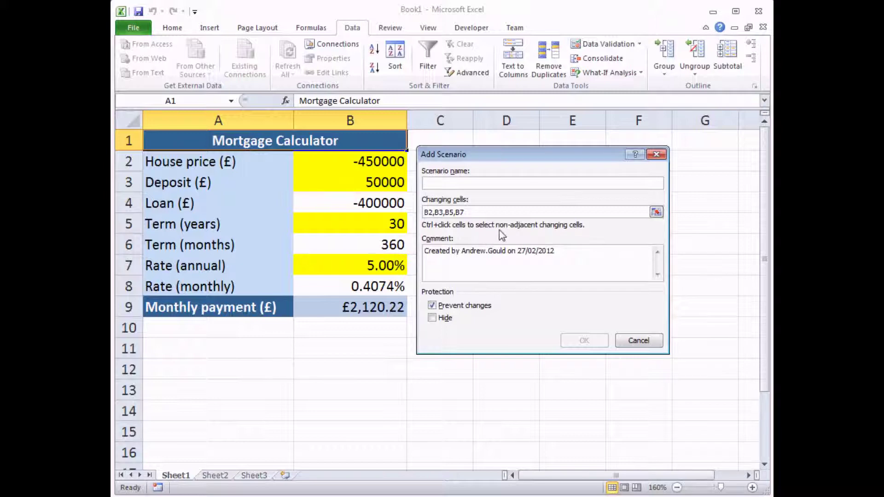
Step: Add a scenario named 'Inherit money' and change its house price to -750000
text(I)
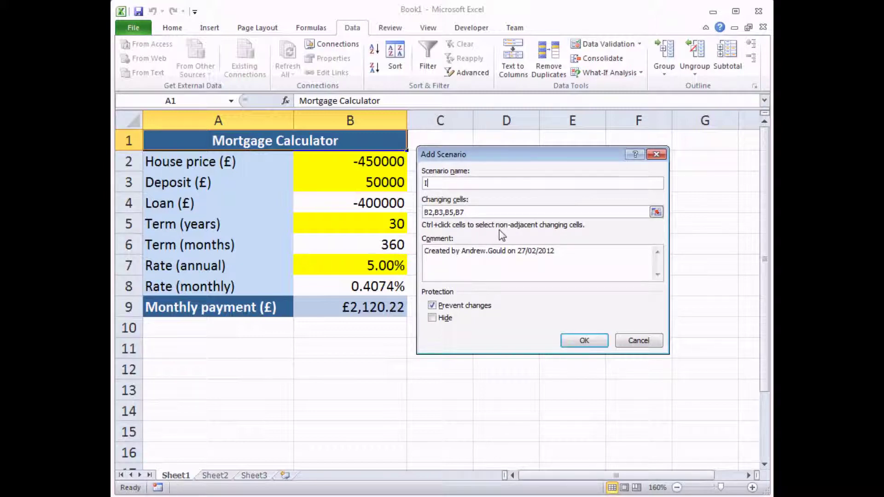
text(nherit money)
click(584, 341)
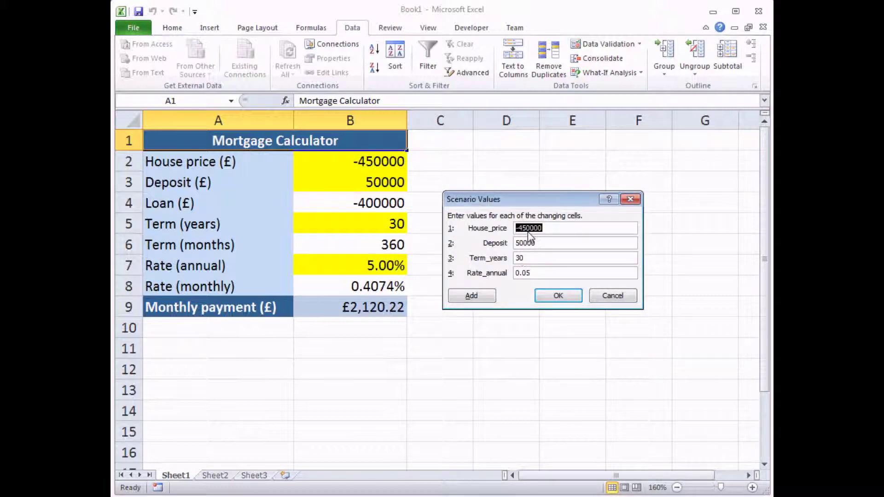
click(548, 261)
key(Delete)
text(7)
Step: Change the Inherit money deposit to 125000 and save the scenario values
key(Tab)
key(Home)
key(Delete)
text(12)
key(Delete)
text(5)
click(557, 297)
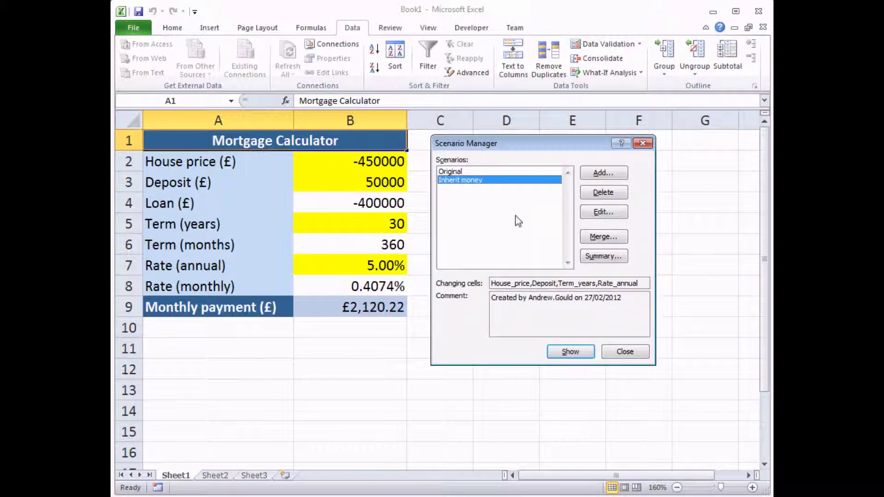
Step: Select the Original scenario in the Scenario Manager
click(484, 172)
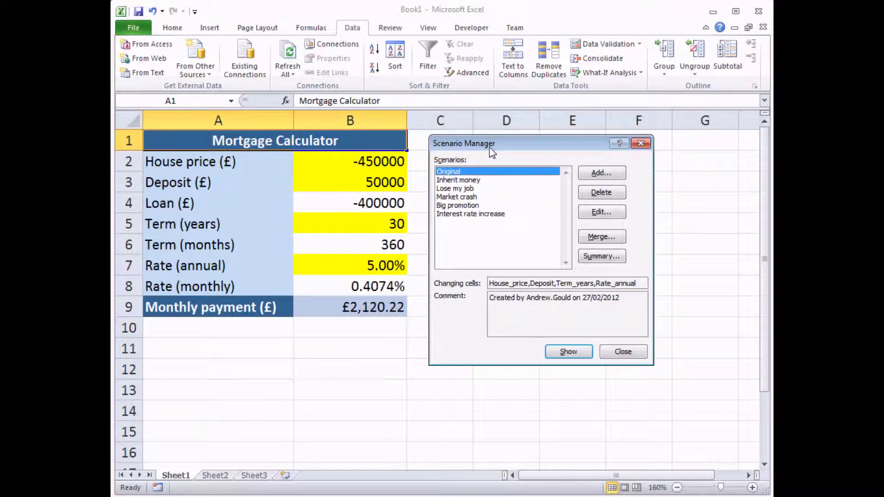
Step: Show Inherit money, then load Lose my job into the calculator and close the manager
click(474, 180)
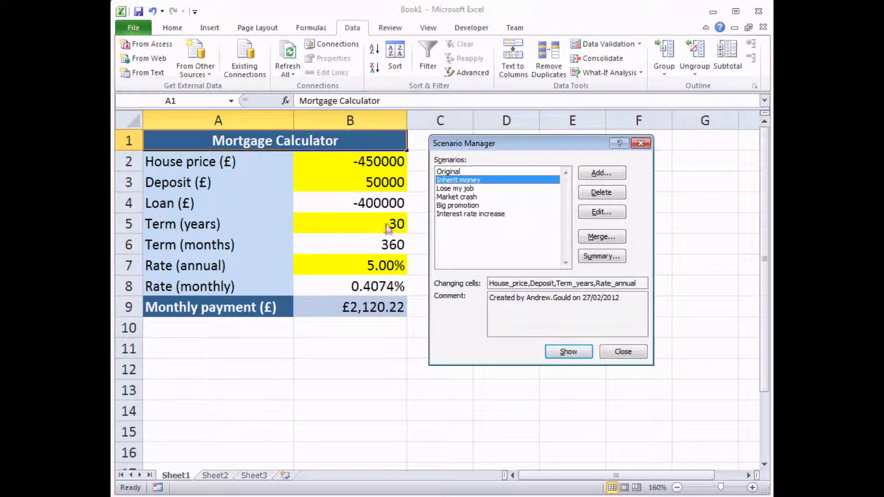
click(570, 352)
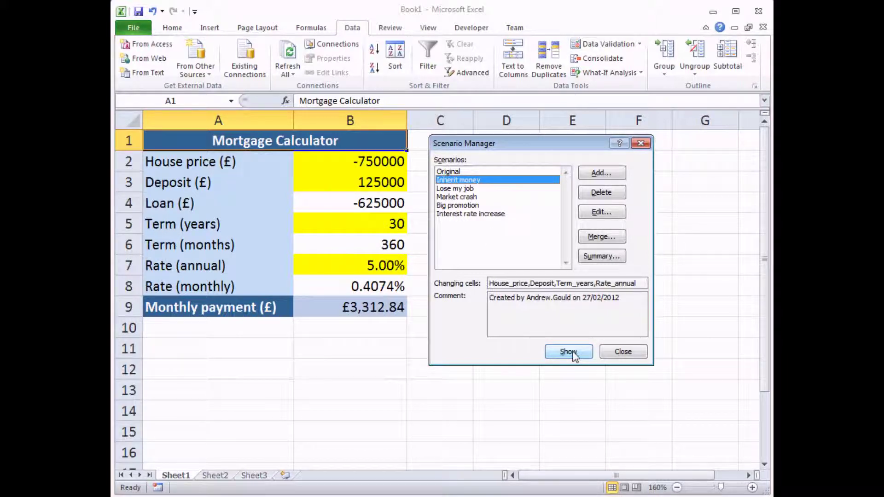
click(471, 189)
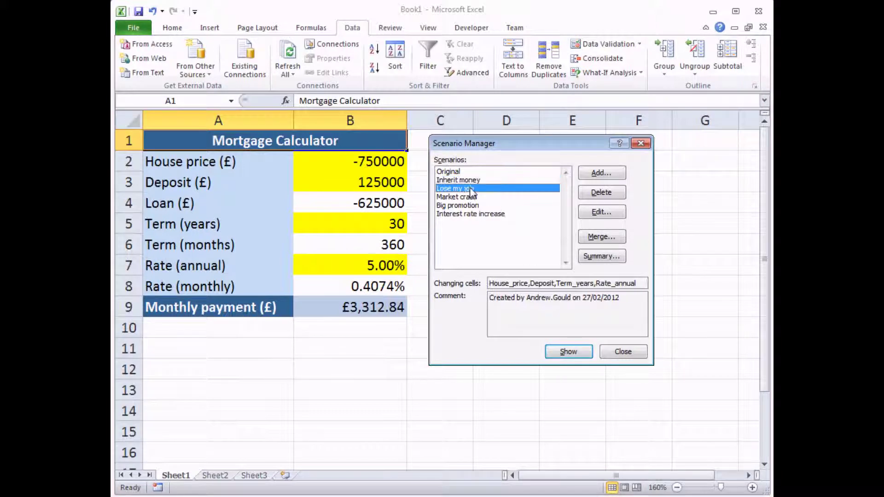
click(570, 352)
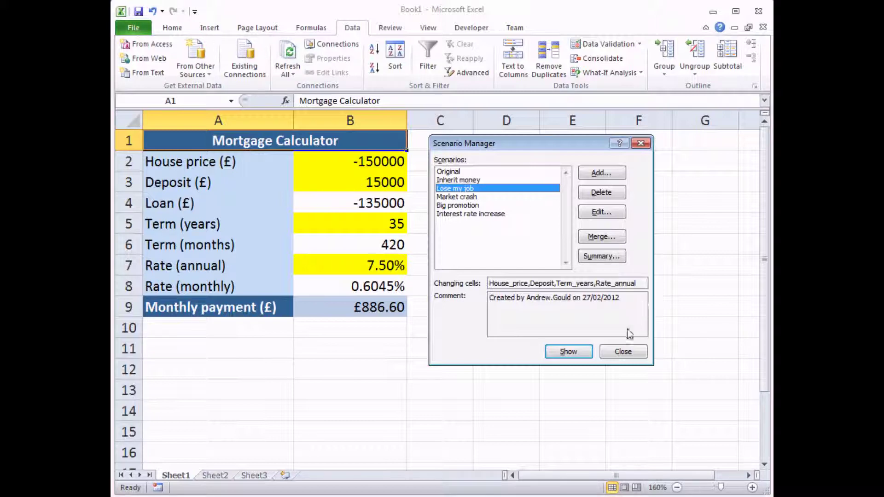
click(622, 352)
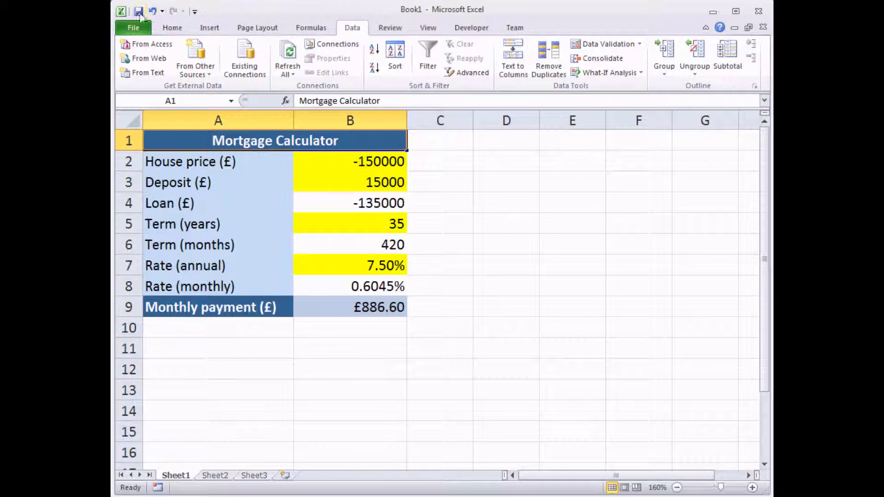
Step: Open the Quick Access Toolbar settings and list All Commands
click(195, 13)
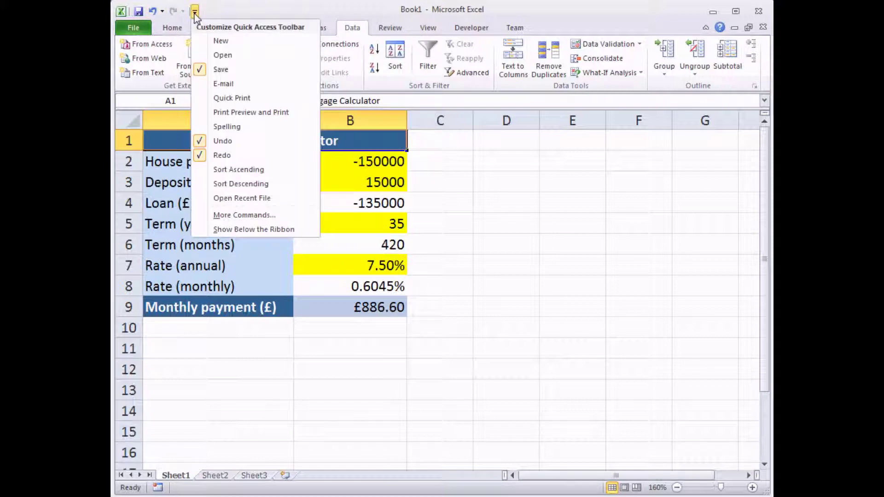
click(243, 215)
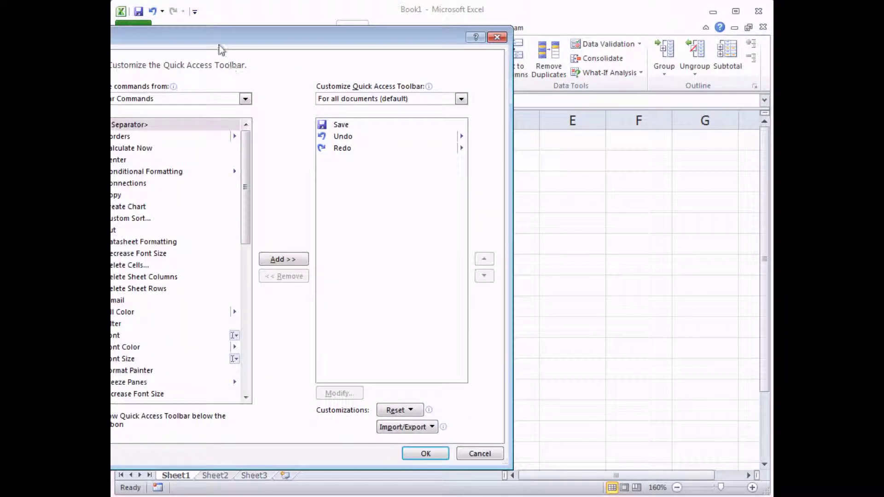
drag(217, 40, 409, 46)
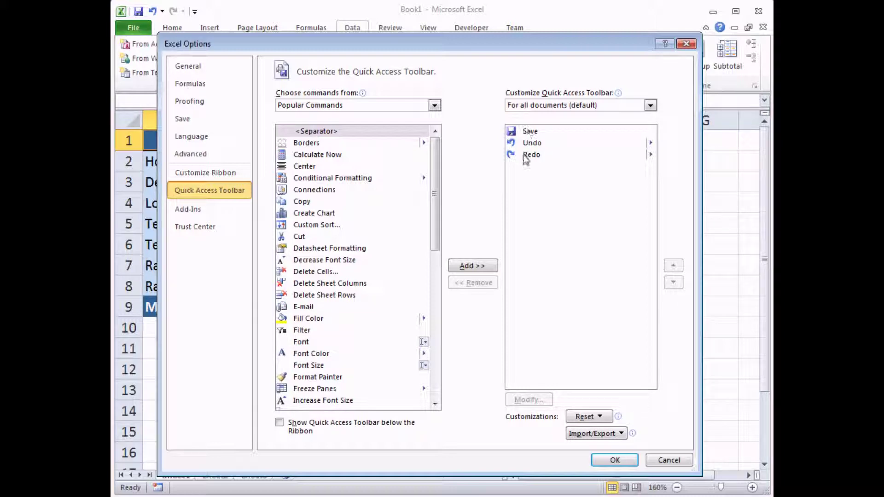
click(434, 106)
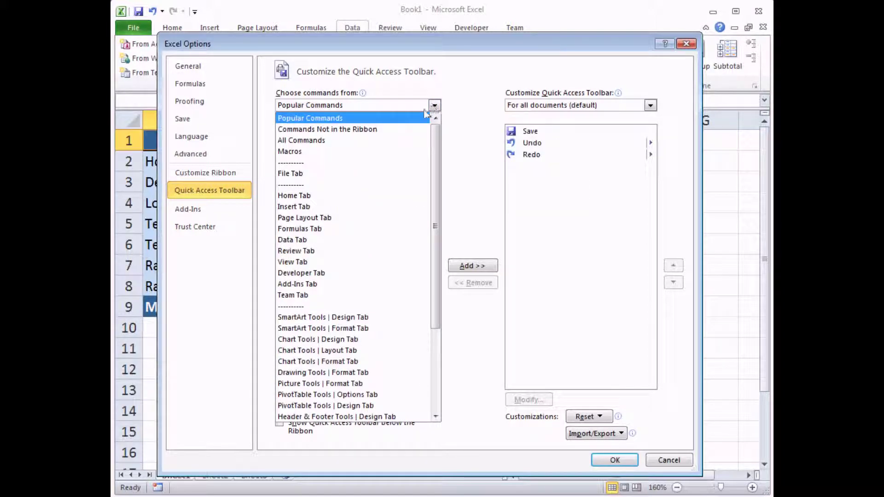
click(308, 142)
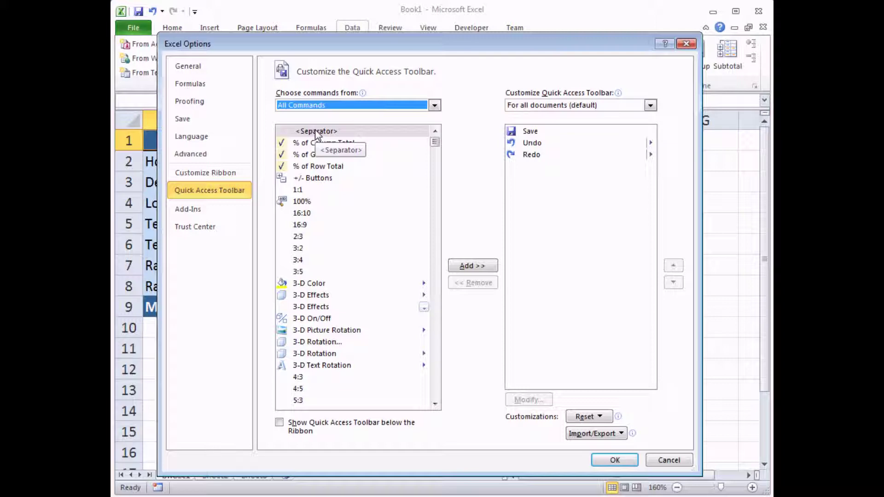
Step: Add the Scenario command to the Quick Access Toolbar and confirm
click(316, 132)
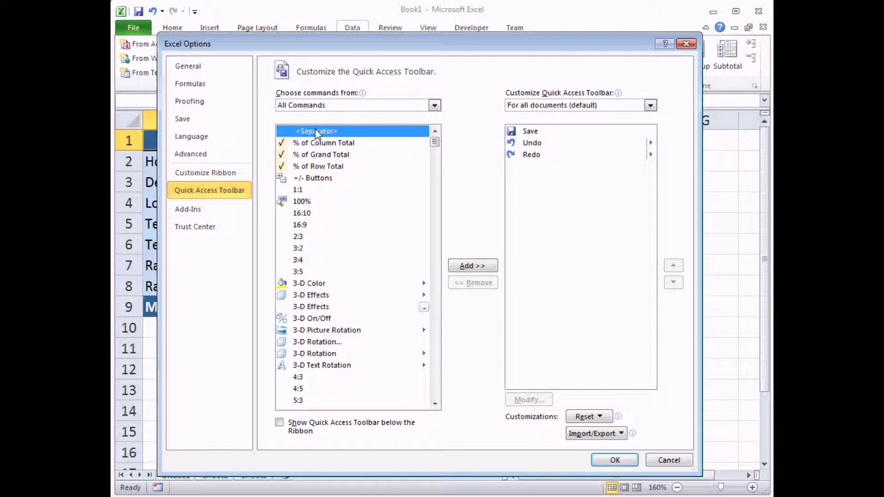
key(s)
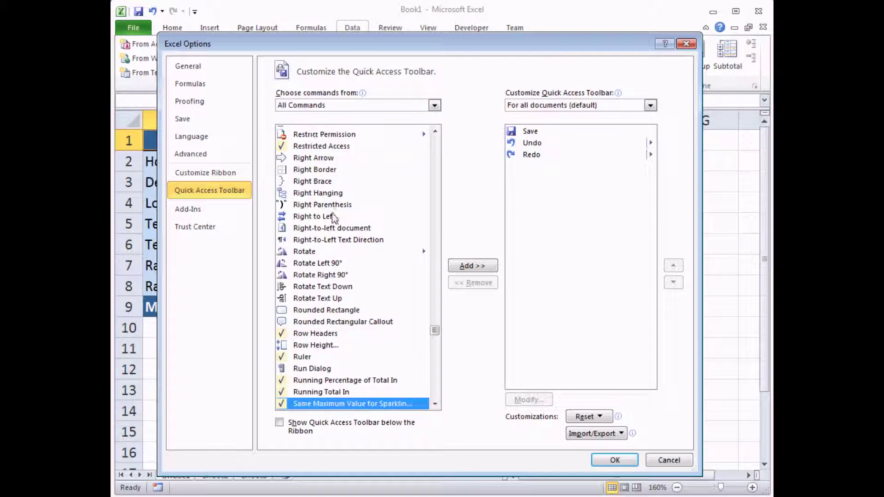
click(434, 404)
drag(434, 404, 436, 403)
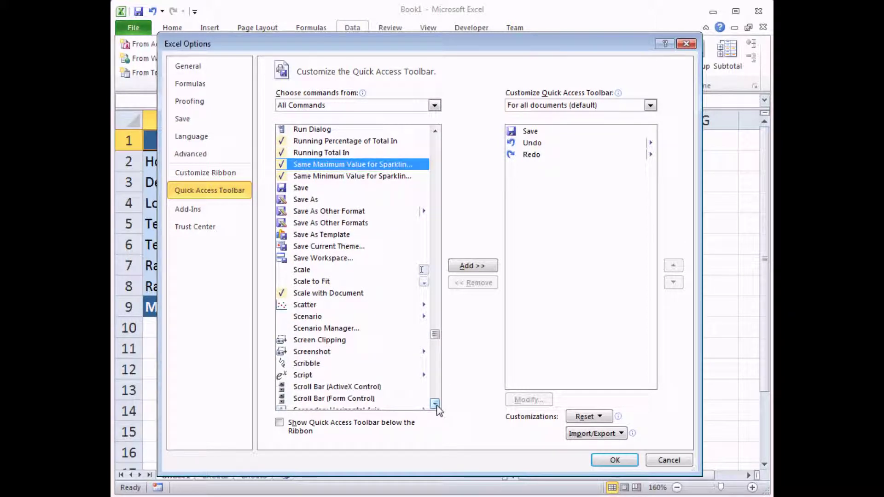
click(323, 317)
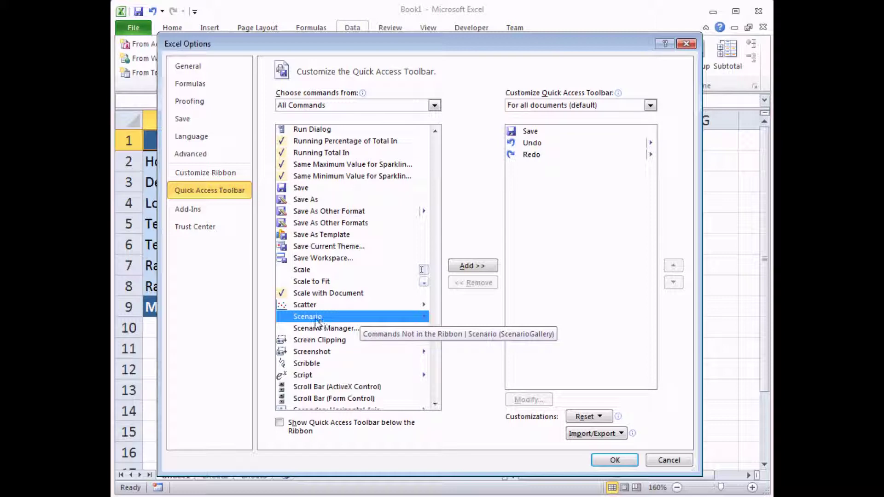
click(467, 267)
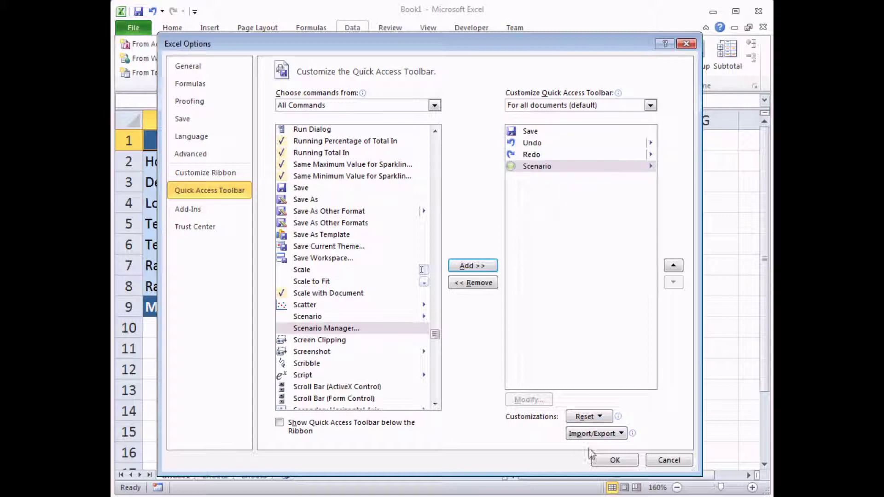
click(614, 460)
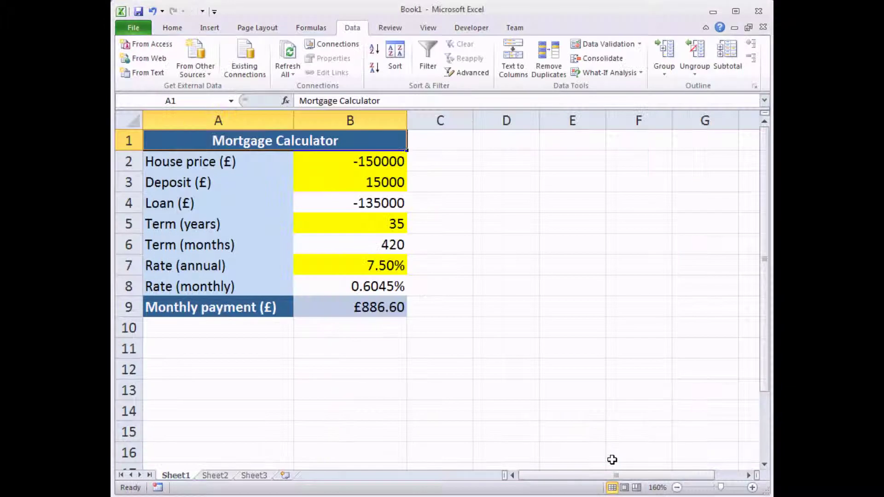
Step: Load the Original, then Inherit money scenarios from the toolbar Scenario dropdown
click(203, 13)
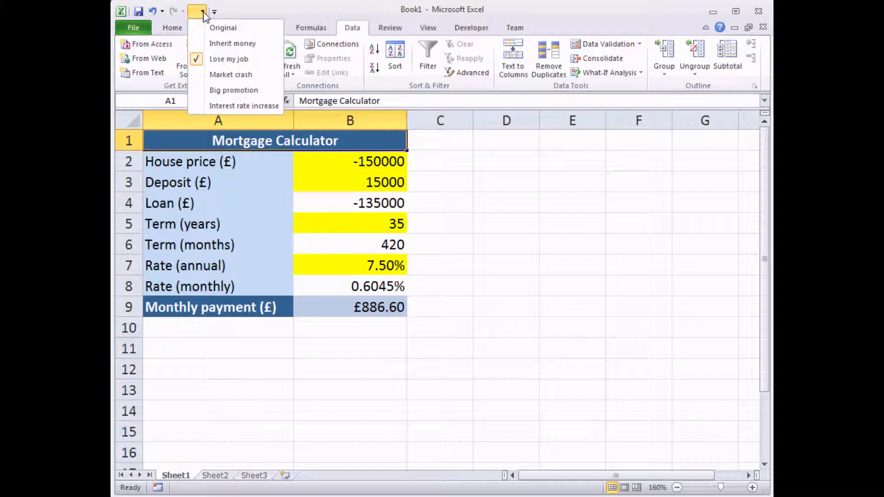
click(210, 28)
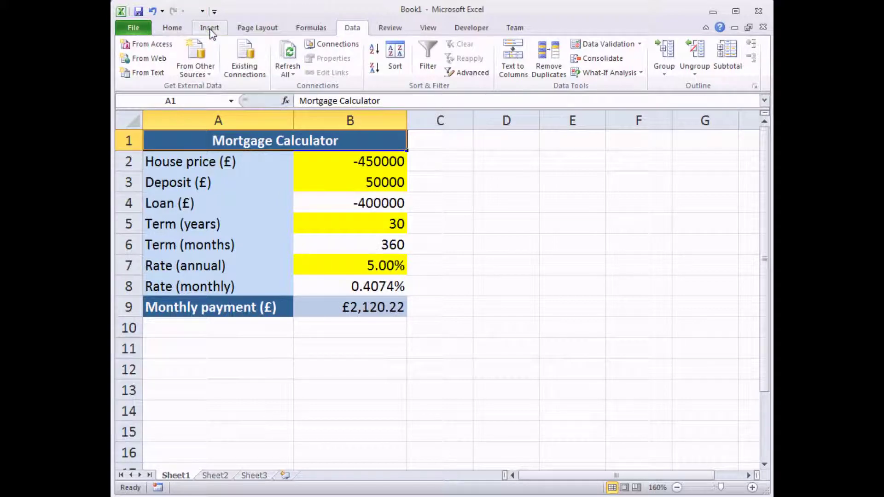
click(203, 12)
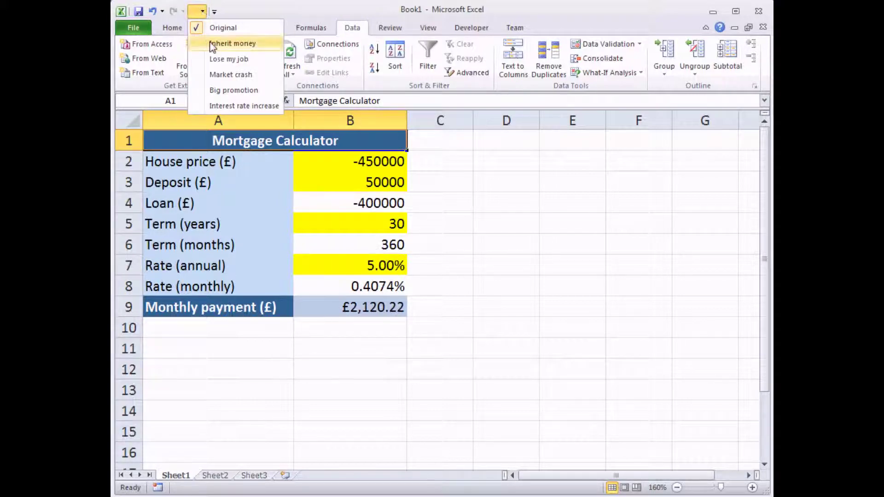
click(226, 43)
Step: Load Market crash from the Scenario dropdown and reopen the Scenario Manager
click(201, 12)
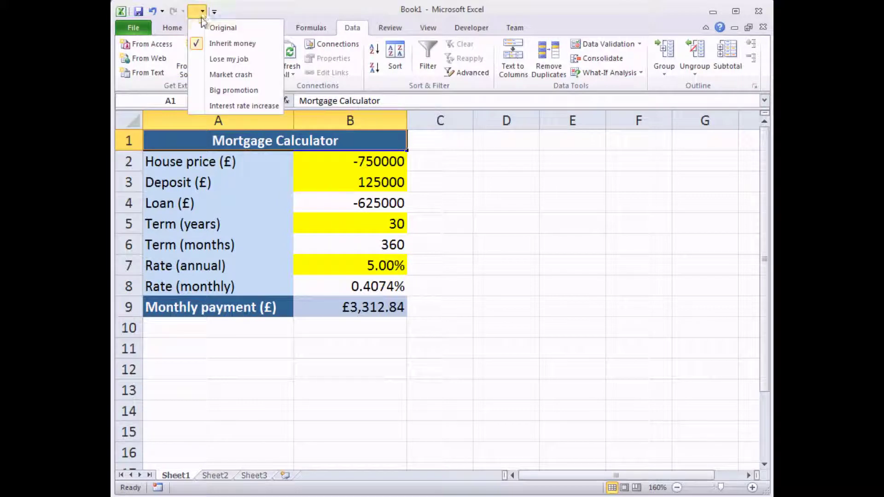
click(215, 73)
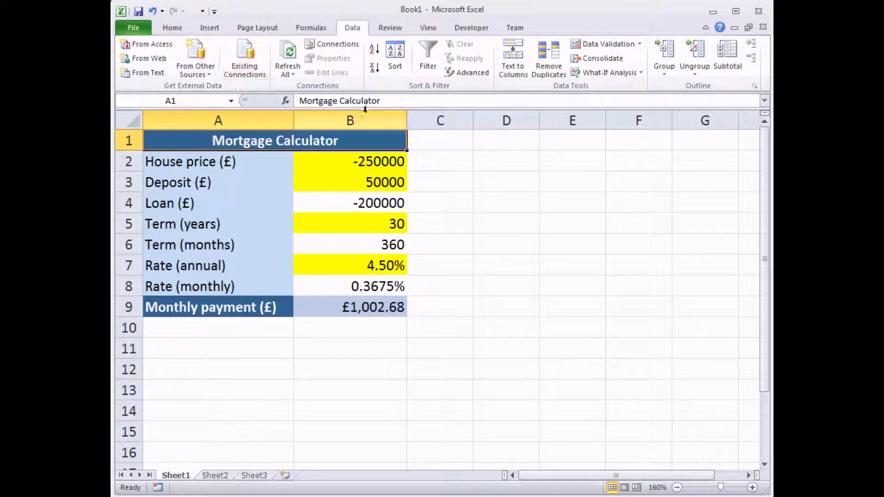
click(611, 73)
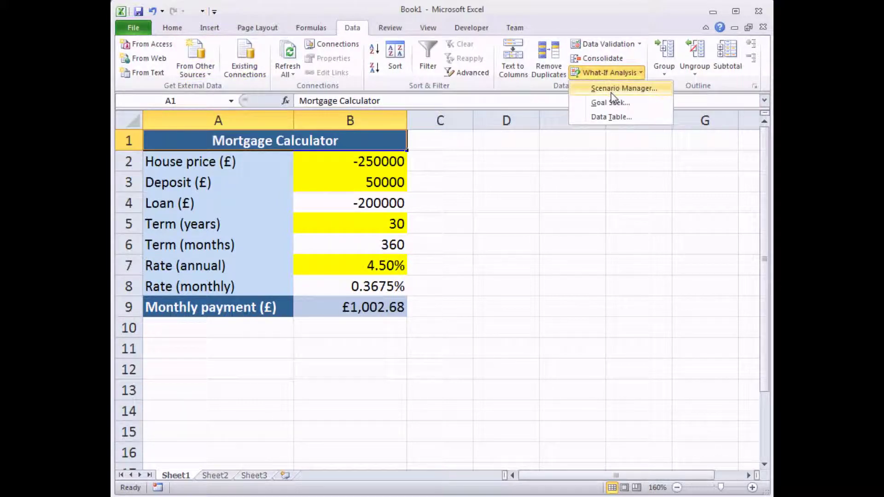
click(611, 91)
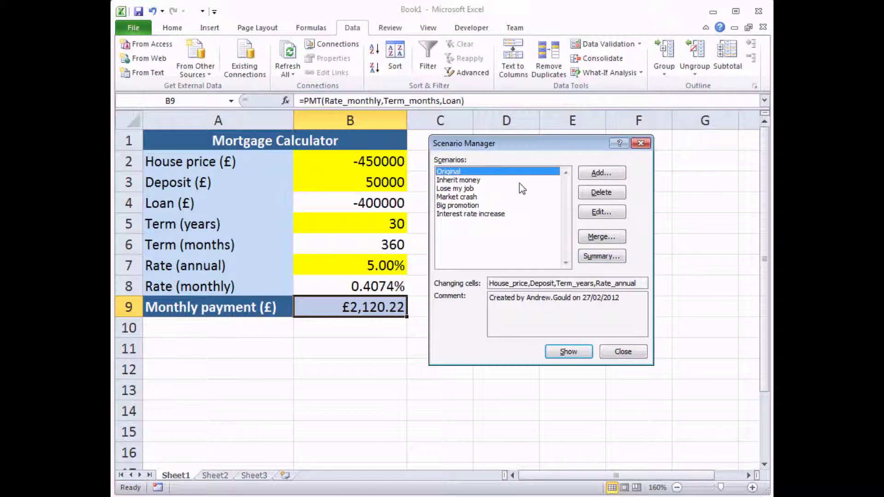
Step: Generate a Scenario Summary report using Loan (B4) and Monthly payment (B9) as result cells
click(622, 261)
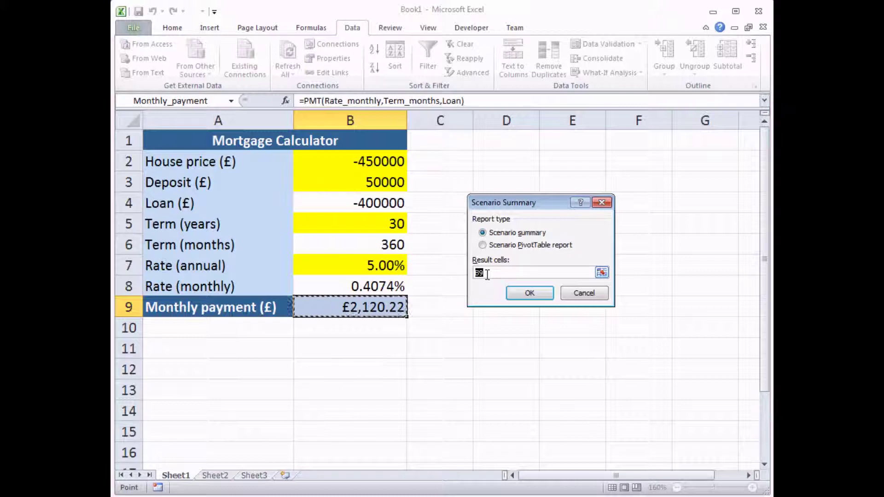
key(BackSpace)
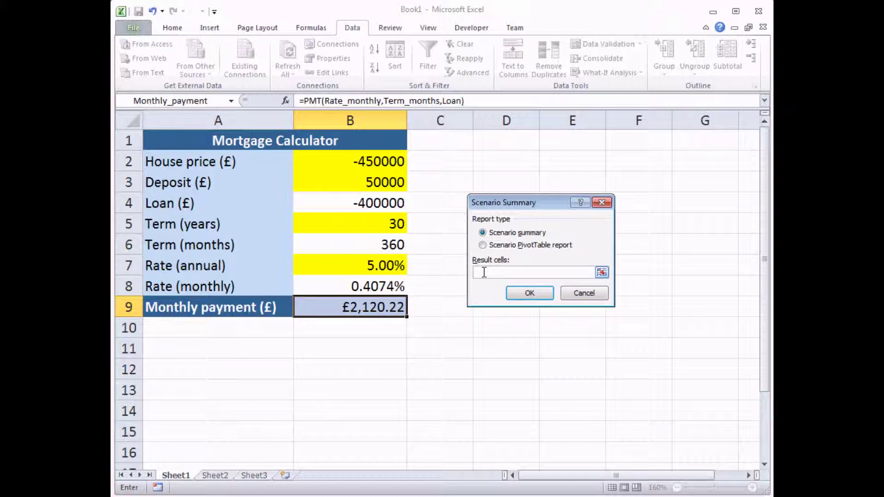
click(327, 203)
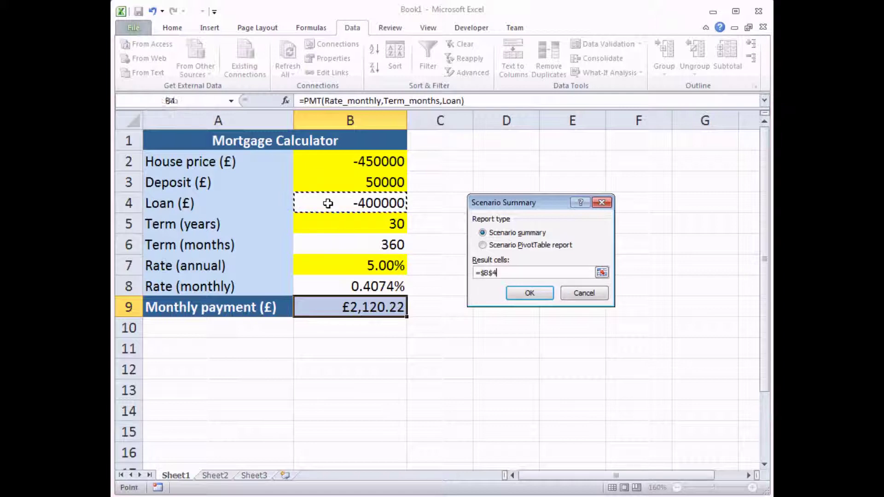
ctrl+click(331, 307)
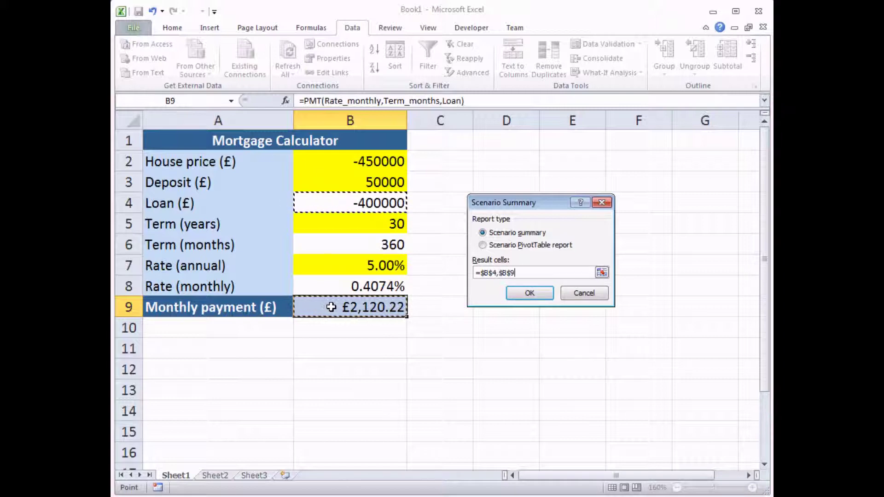
click(529, 297)
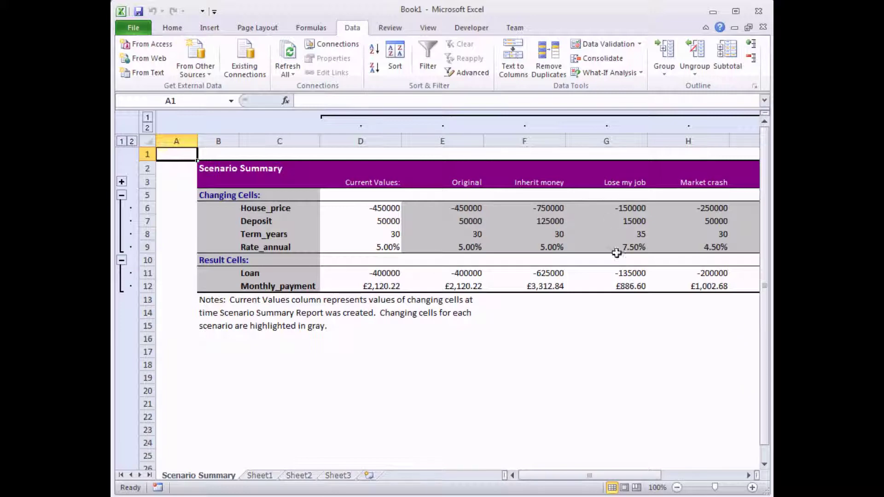
mouse_move(552, 479)
mouse_down()
mouse_move(610, 475)
mouse_move(541, 479)
mouse_up()
click(277, 273)
click(291, 283)
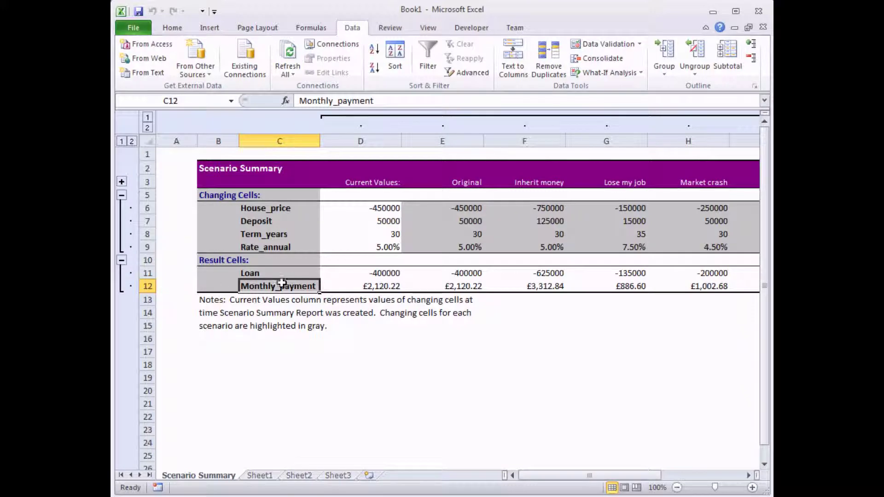
click(122, 261)
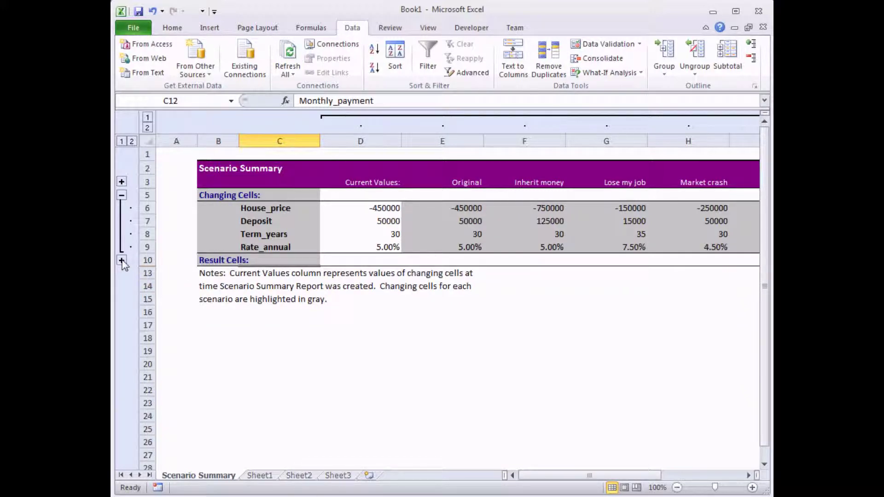
click(121, 261)
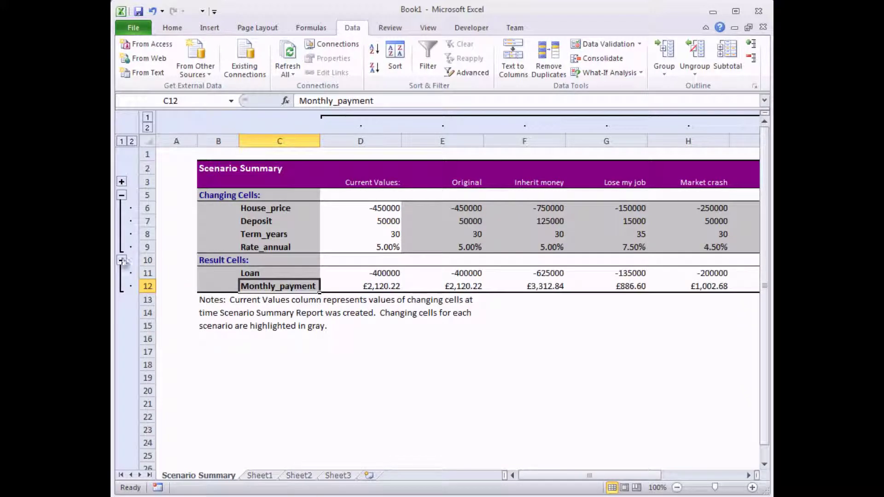
click(122, 195)
click(123, 196)
click(123, 182)
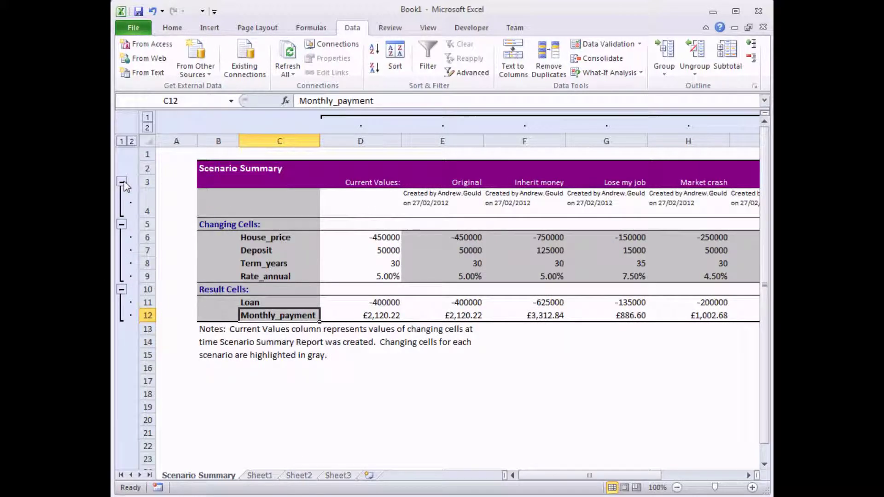
click(122, 182)
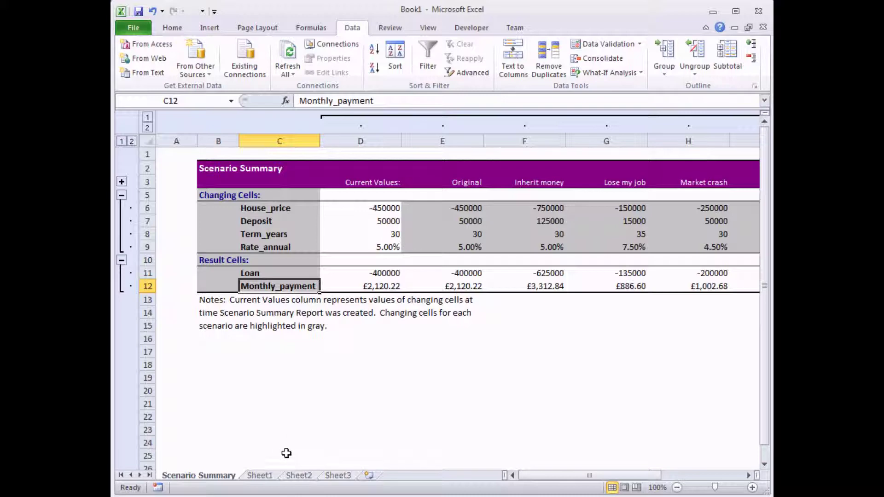
click(261, 477)
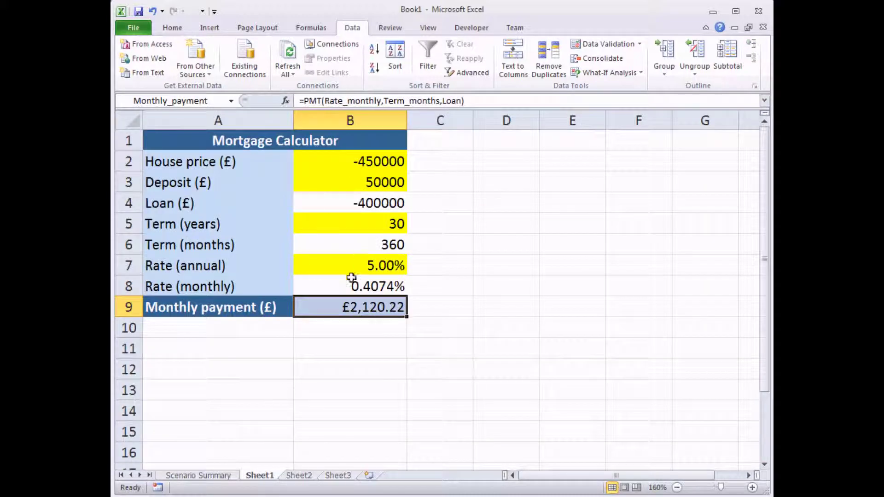
click(225, 476)
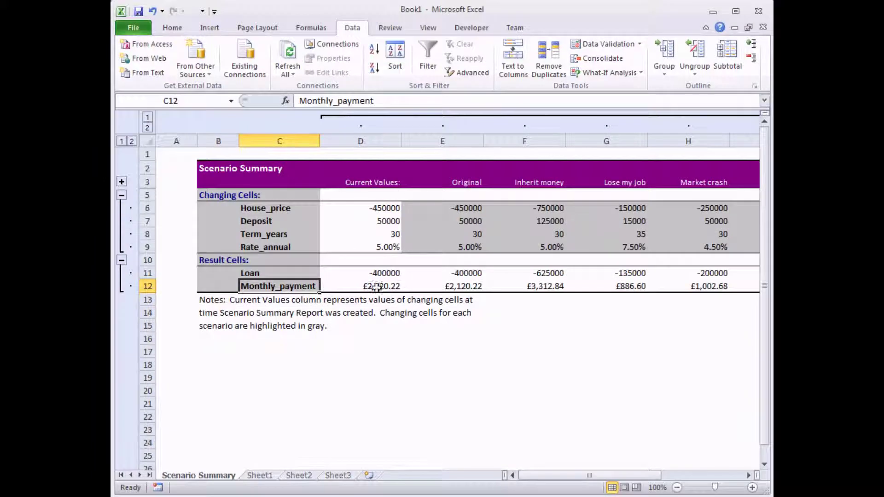
click(352, 208)
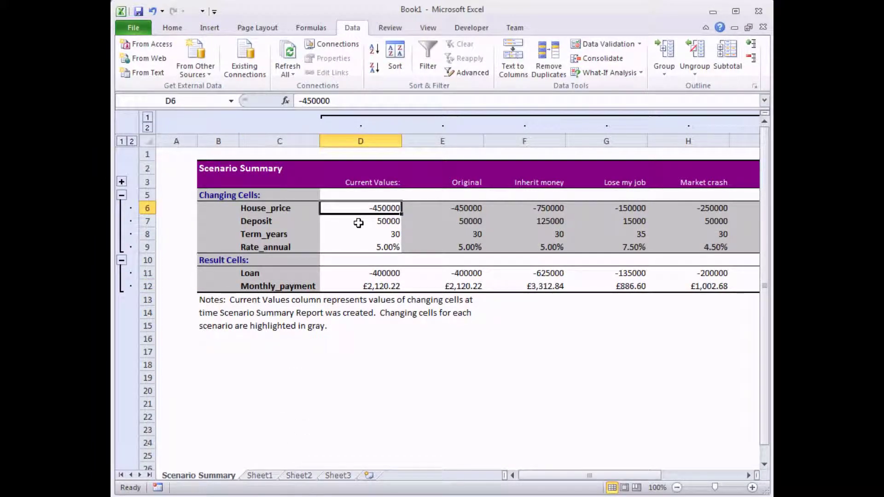
click(358, 223)
click(358, 234)
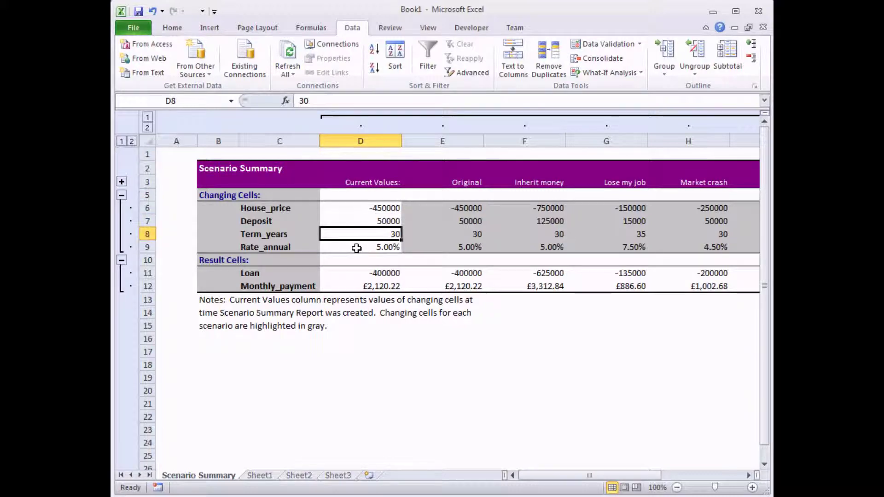
click(357, 246)
click(231, 170)
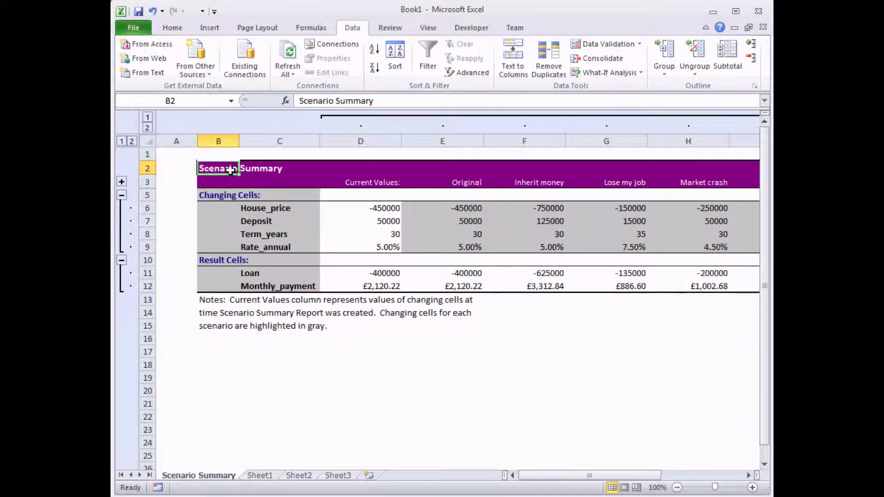
click(185, 154)
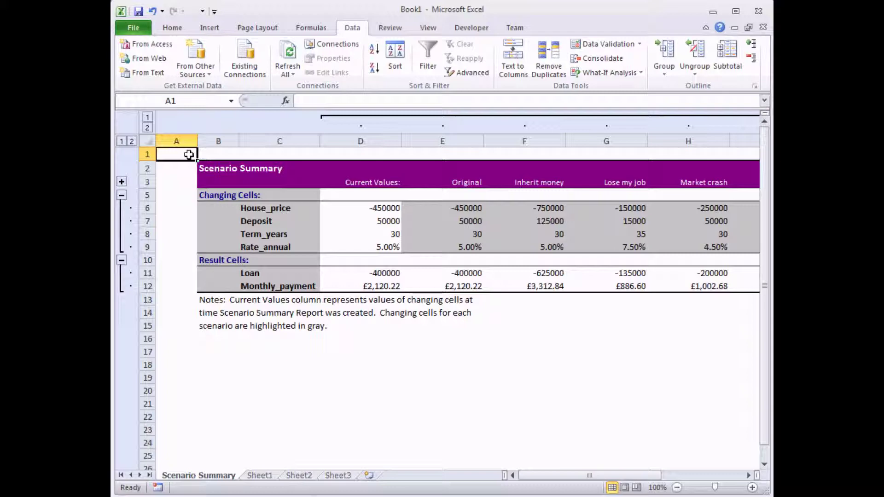